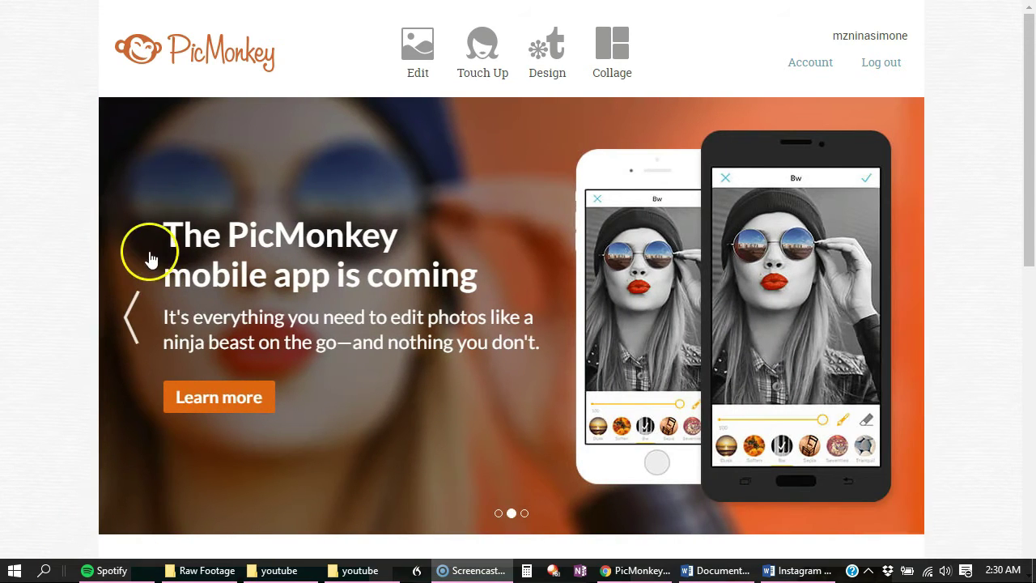
# Create a blank custom canvas sized 1280 × 720
pyautogui.click(134, 315)
pyautogui.click(200, 405)
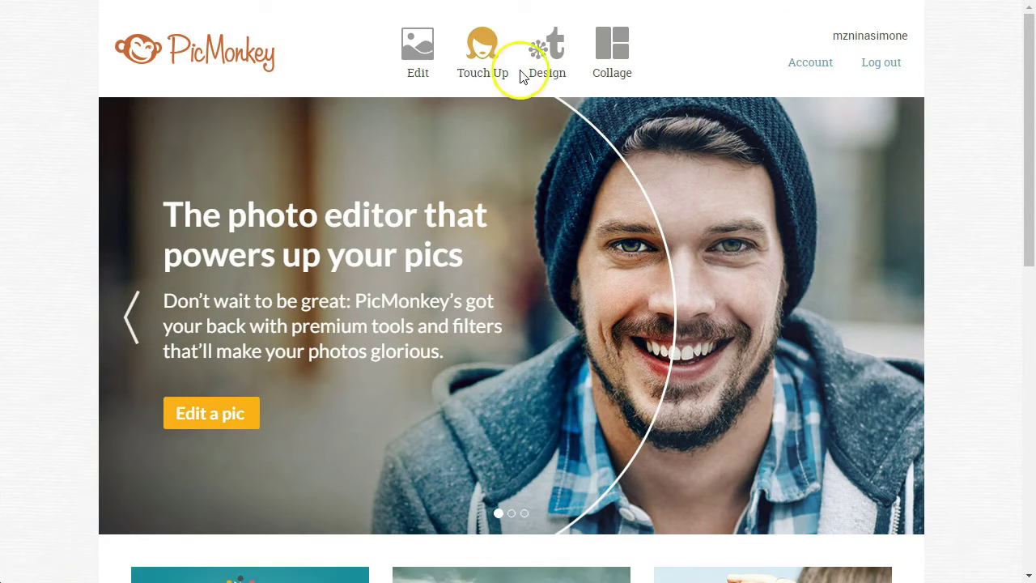
pyautogui.click(545, 50)
pyautogui.click(758, 186)
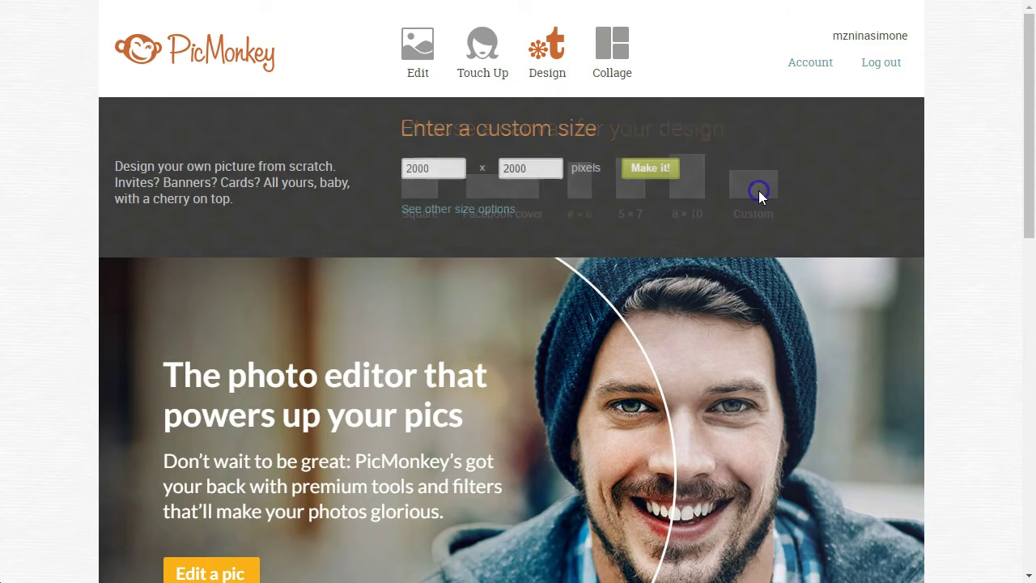
pyautogui.moveTo(462, 168); pyautogui.dragTo(392, 172)
pyautogui.write('1280')
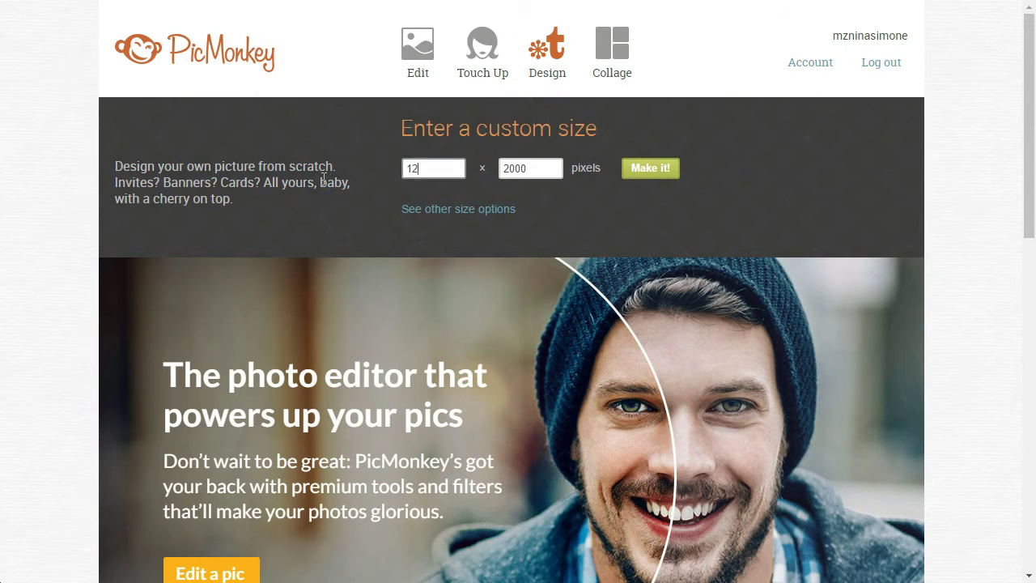
pyautogui.click(542, 194)
pyautogui.moveTo(508, 167); pyautogui.dragTo(531, 168)
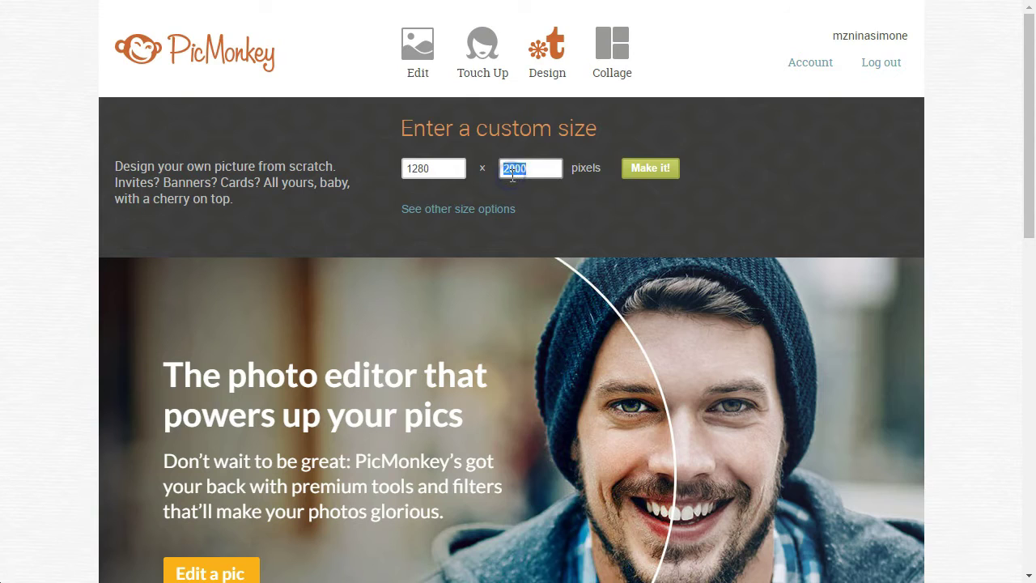
pyautogui.write('720')
pyautogui.click(651, 169)
# Place the pink webcam photo and enlarge it to fill the canvas
pyautogui.click(118, 119)
pyautogui.scroll(-10, 717, 282)
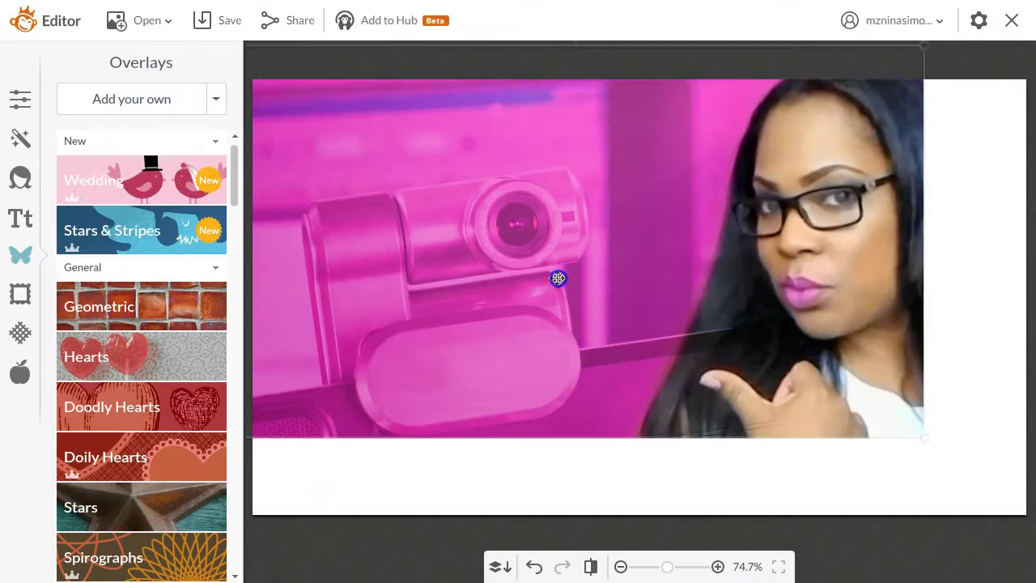
pyautogui.moveTo(558, 278); pyautogui.dragTo(674, 342)
pyautogui.moveTo(343, 111); pyautogui.dragTo(243, 81)
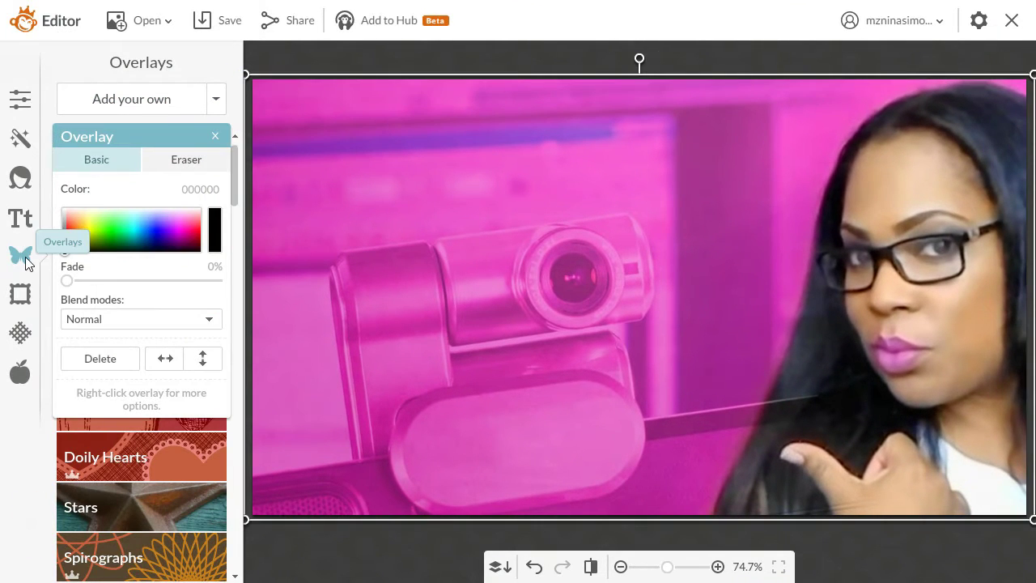
pyautogui.click(215, 135)
pyautogui.click(260, 244)
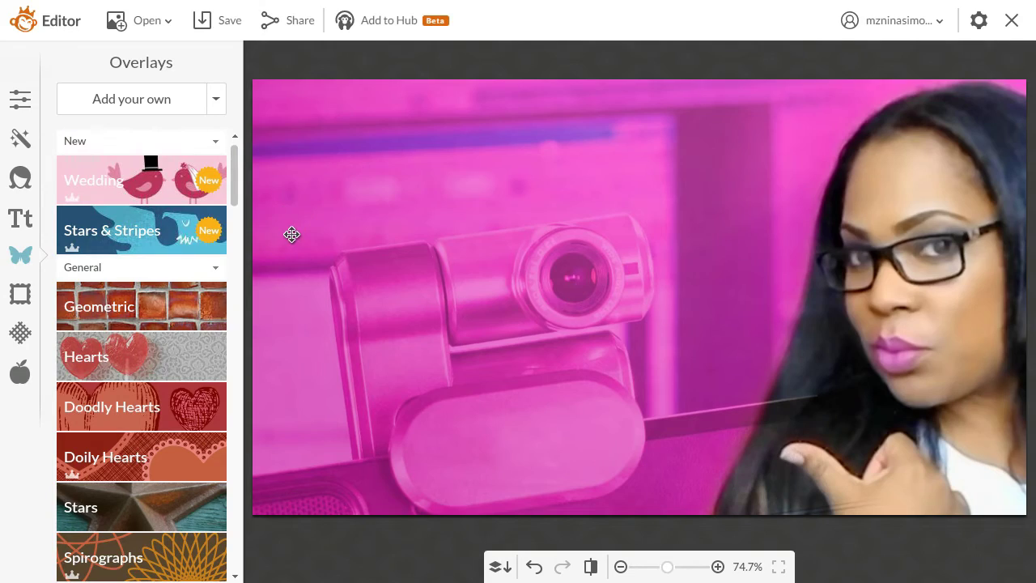
# Add the YouTube-logo-full_color image as an overlay, shrunk and tilted
pyautogui.click(131, 98)
pyautogui.scroll(-10, 346, 425)
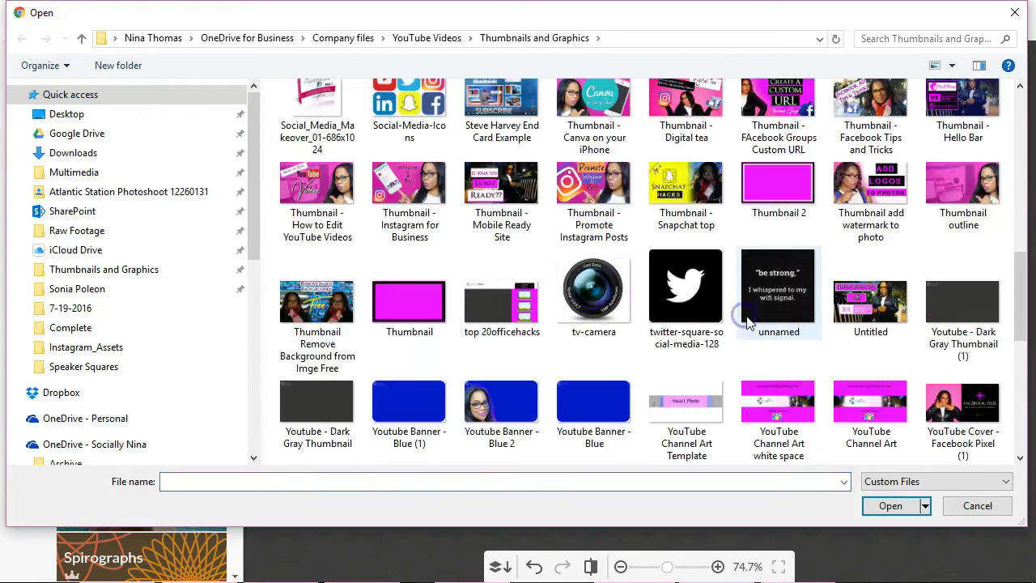
pyautogui.doubleClick(317, 412)
pyautogui.moveTo(326, 100); pyautogui.dragTo(486, 119)
# Add a 'How To Edit' text box in the first of your own fonts
pyautogui.click(296, 68)
pyautogui.click(20, 218)
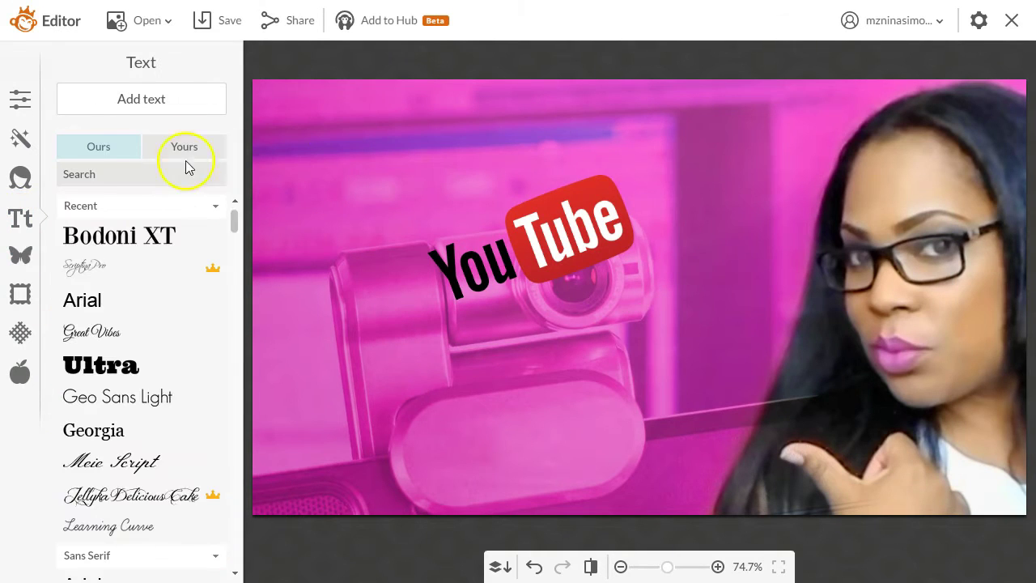
pyautogui.click(192, 154)
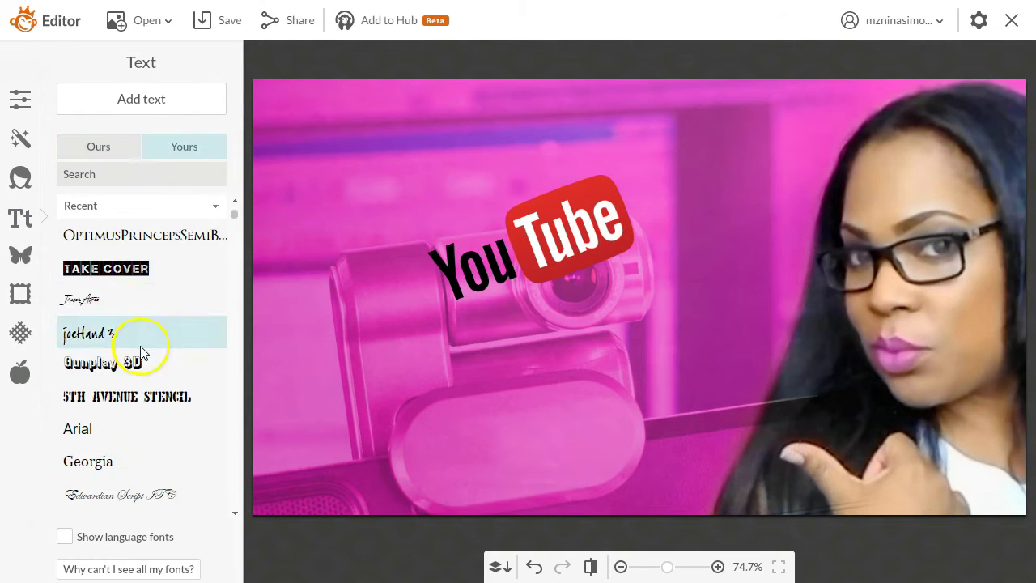
pyautogui.click(132, 243)
pyautogui.click(597, 297)
pyautogui.write('How To Edit')
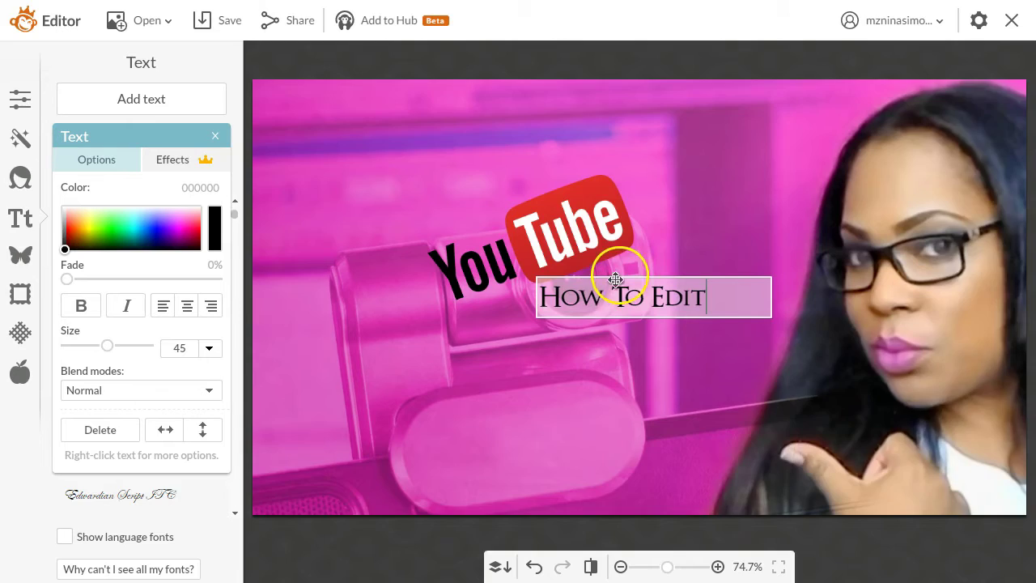
pyautogui.scroll(2, 615, 279)
pyautogui.hotkey('ctrl', '-')
pyautogui.hotkey('ctrl', '-')
pyautogui.hotkey('ctrl', '-')
# Tilt the 'How To Edit' text at top-left and set the YouTube logo level
pyautogui.moveTo(785, 300); pyautogui.dragTo(364, 235)
pyautogui.moveTo(435, 208); pyautogui.dragTo(475, 178)
pyautogui.click(455, 179)
pyautogui.moveTo(572, 460); pyautogui.dragTo(308, 462)
# Add a light grey Geometric rectangle at the top-left
pyautogui.click(15, 191)
pyautogui.click(74, 230)
pyautogui.moveTo(58, 263); pyautogui.dragTo(387, 249)
pyautogui.click(205, 147)
pyautogui.click(221, 216)
# Shift the webcam photo right and make the 'How To Edit' text purple
pyautogui.click(590, 189)
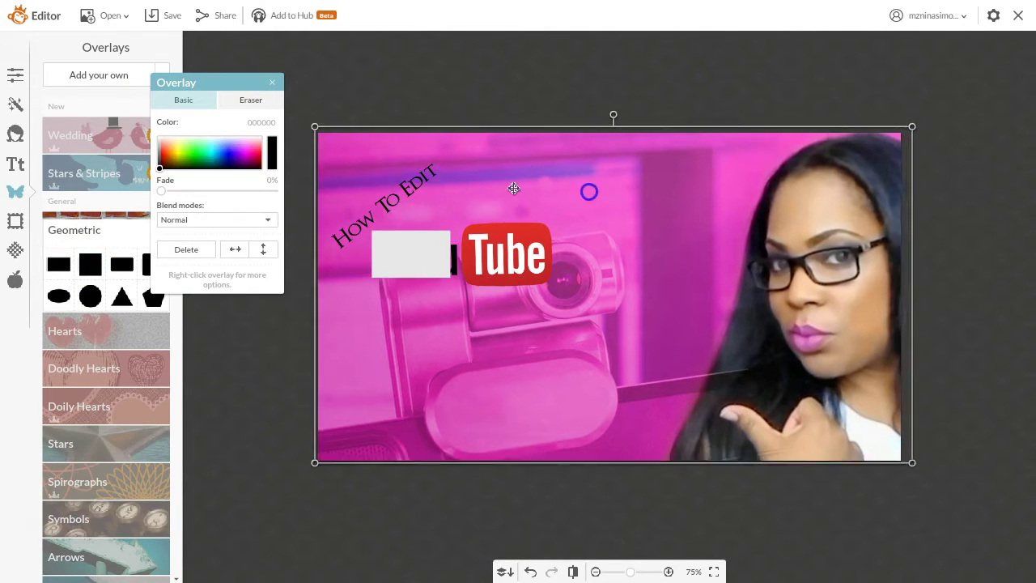
pyautogui.moveTo(590, 189); pyautogui.dragTo(758, 189)
pyautogui.click(387, 204)
pyautogui.click(241, 100)
pyautogui.click(261, 160)
# Tilt the grey box, send it behind the text, and refit the photo
pyautogui.moveTo(407, 241); pyautogui.dragTo(383, 211)
pyautogui.rightClick(382, 211)
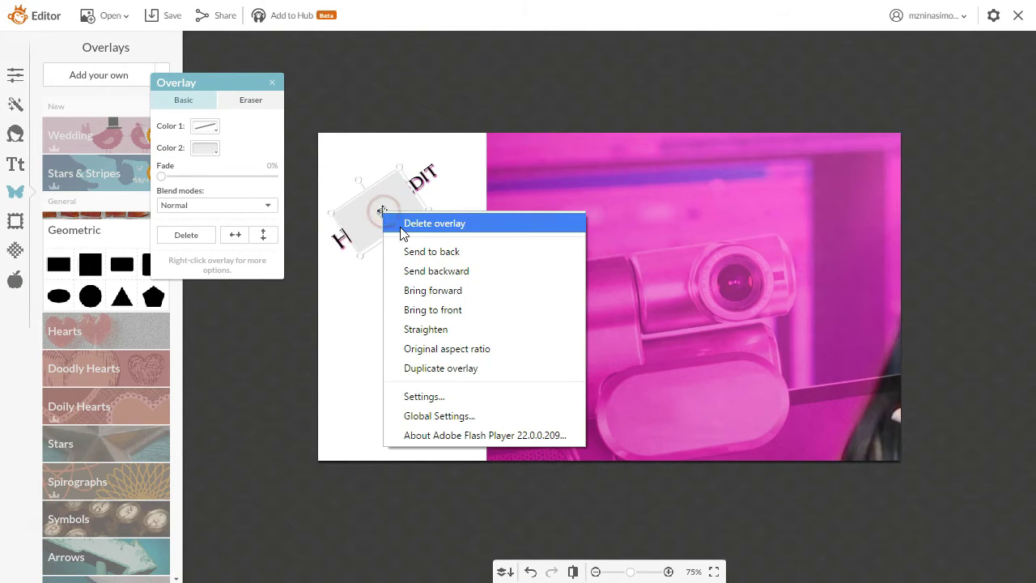
pyautogui.click(413, 252)
pyautogui.click(606, 241)
pyautogui.moveTo(670, 248); pyautogui.dragTo(490, 252)
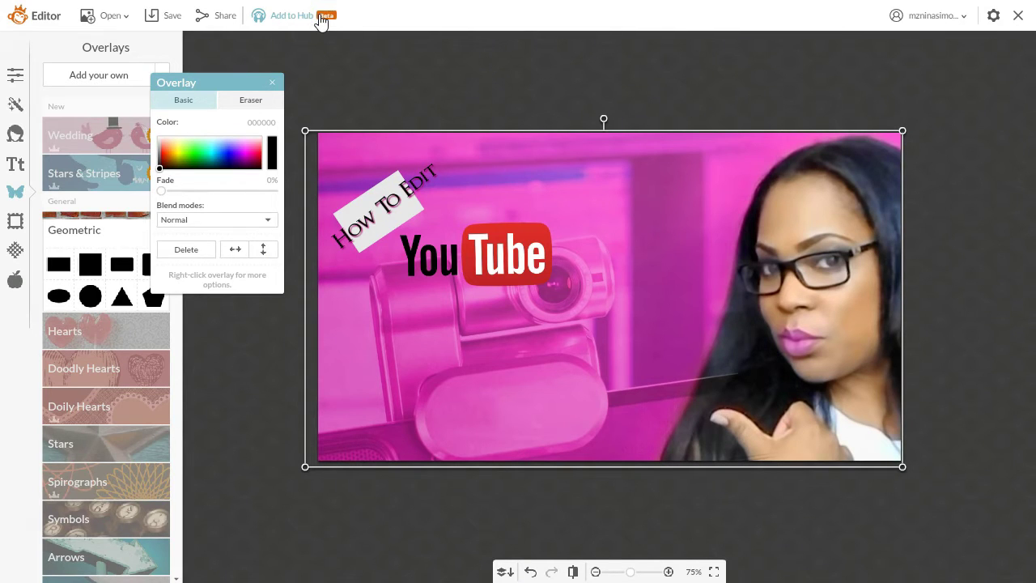
# Add the design to the Hub titled 'new test' and close the editor
pyautogui.click(294, 18)
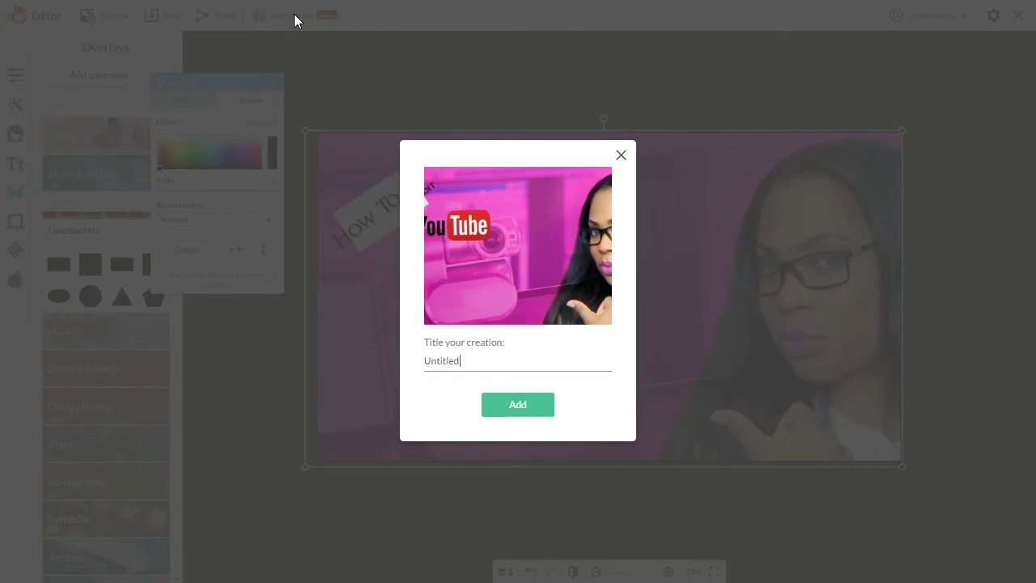
pyautogui.moveTo(484, 361); pyautogui.dragTo(322, 337)
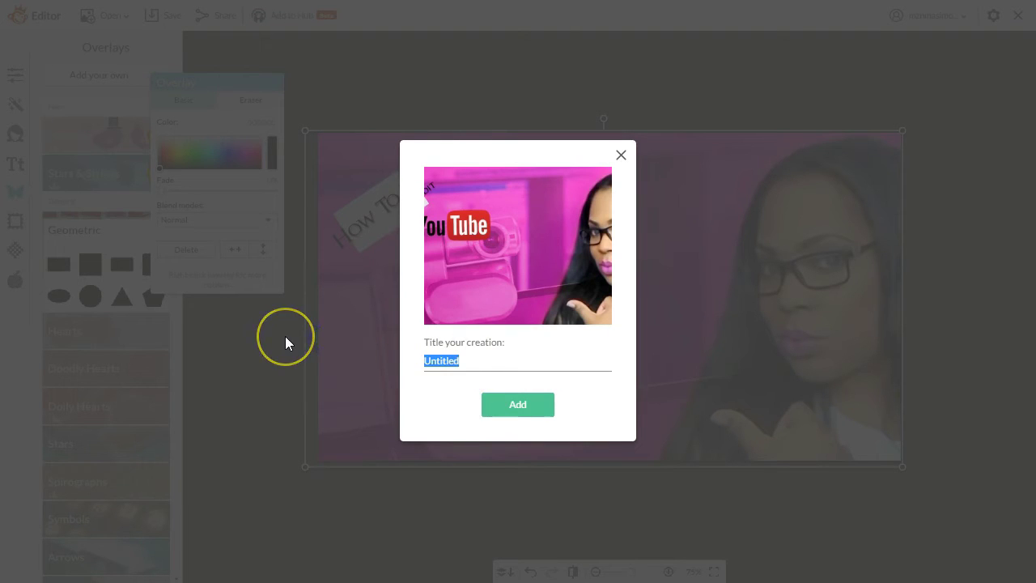
pyautogui.write('new test')
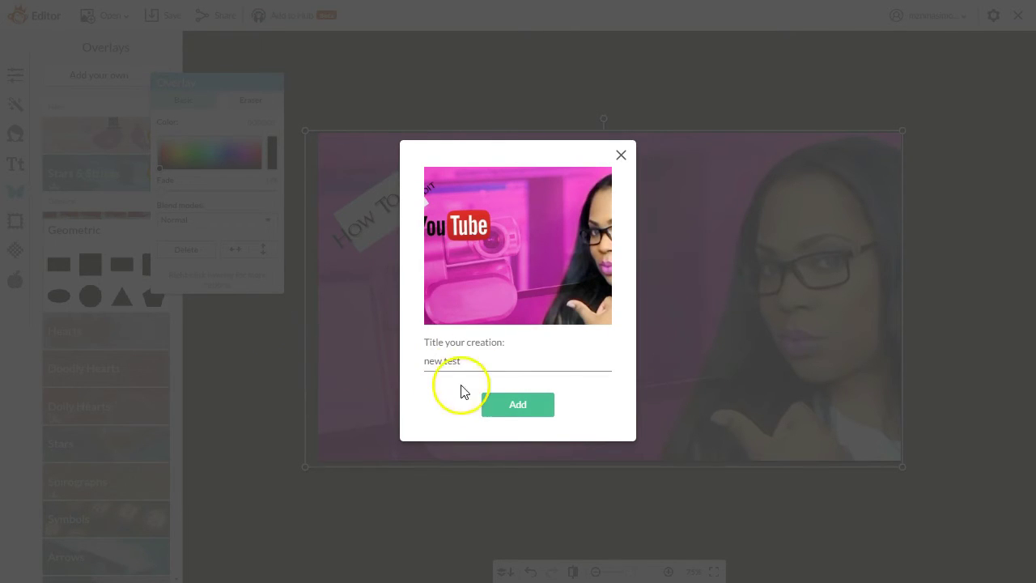
pyautogui.click(499, 402)
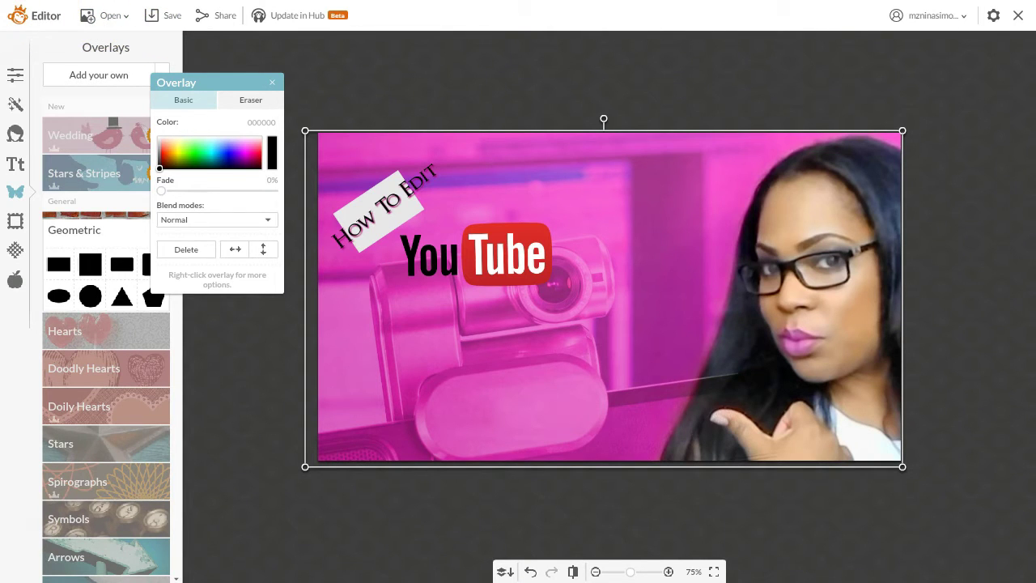
pyautogui.click(109, 16)
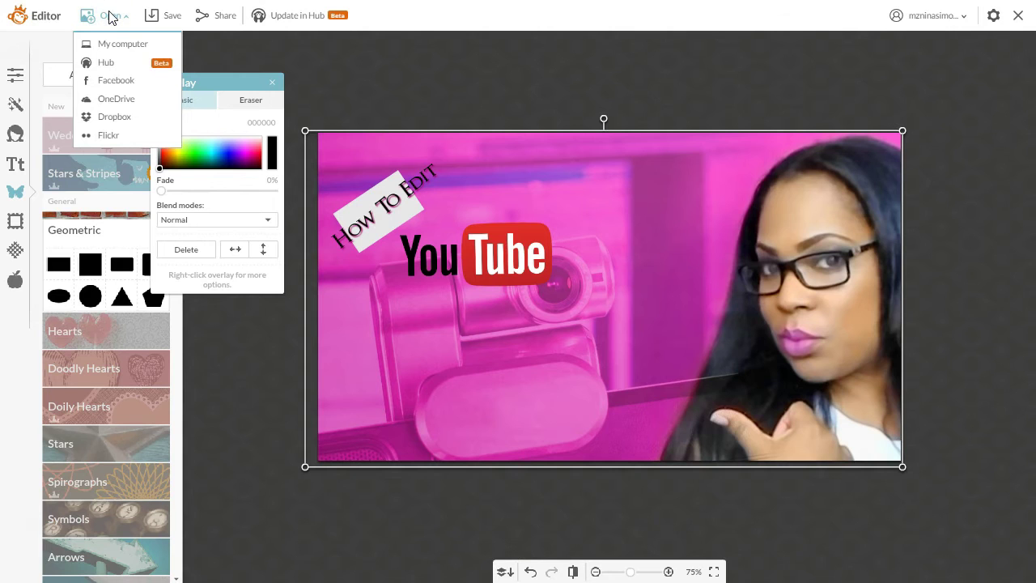
pyautogui.click(1017, 15)
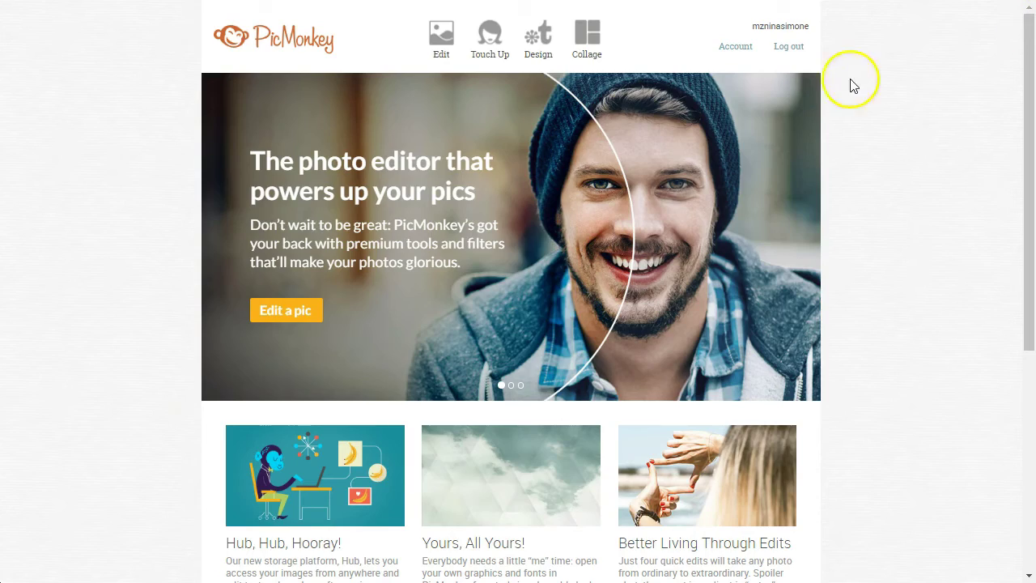
# Browse the Hub from the Edit photo chooser and pick the saved thumbnail
pyautogui.click(441, 39)
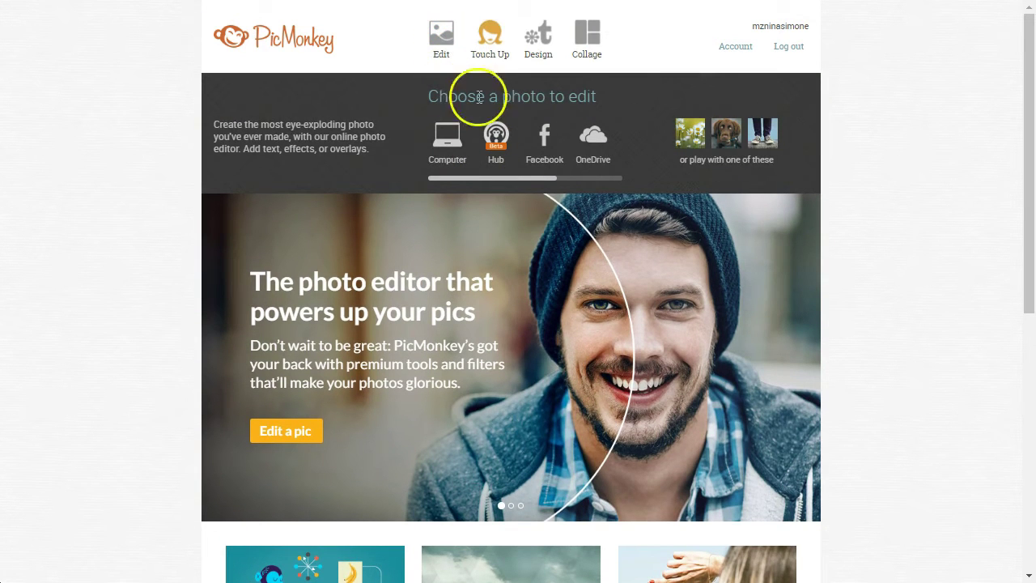
pyautogui.click(495, 148)
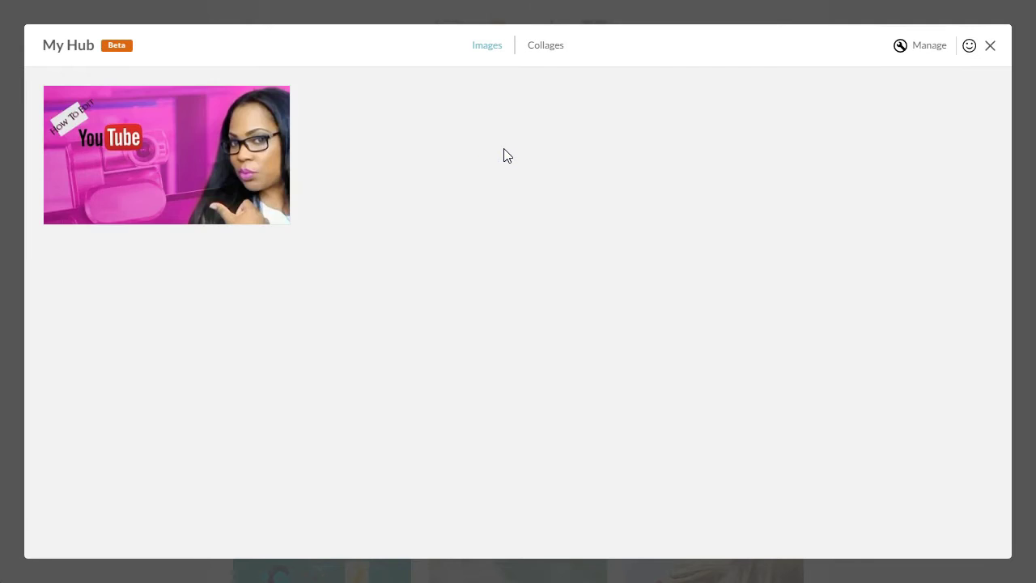
pyautogui.click(139, 159)
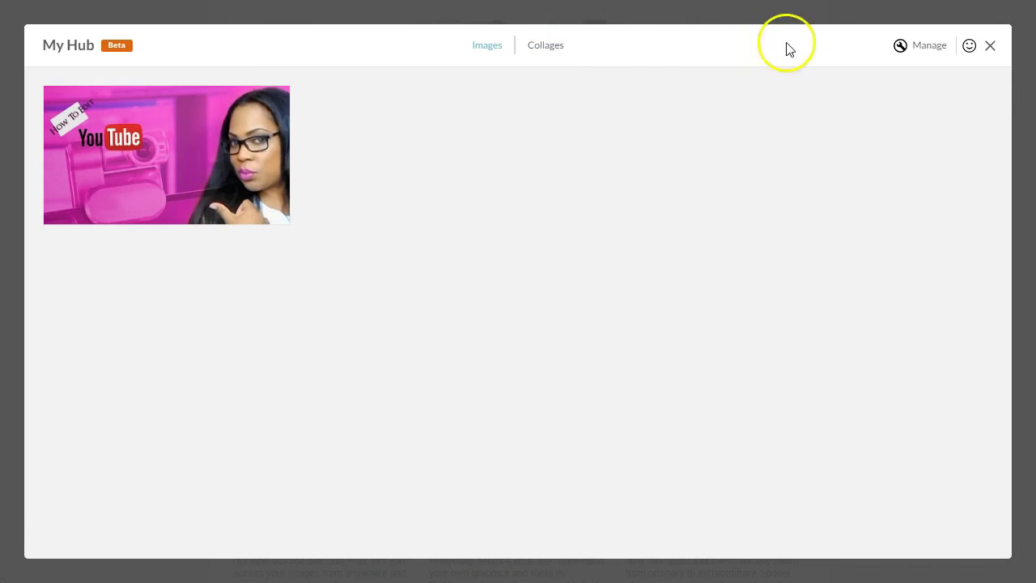
# Select the 'new test' thumbnail in My Hub and open it in the editor
pyautogui.click(925, 49)
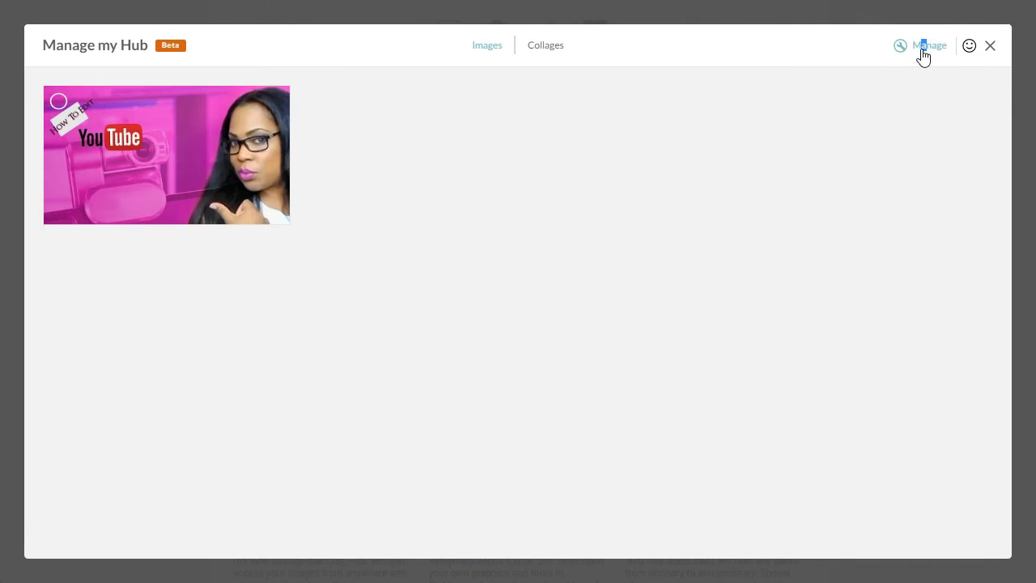
pyautogui.click(921, 51)
pyautogui.click(917, 50)
pyautogui.click(912, 43)
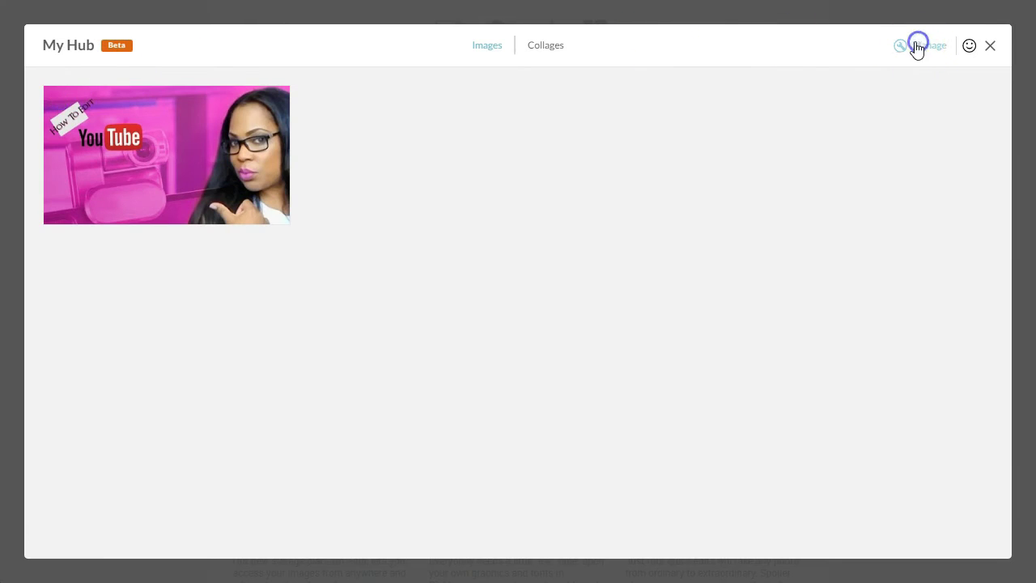
pyautogui.click(58, 102)
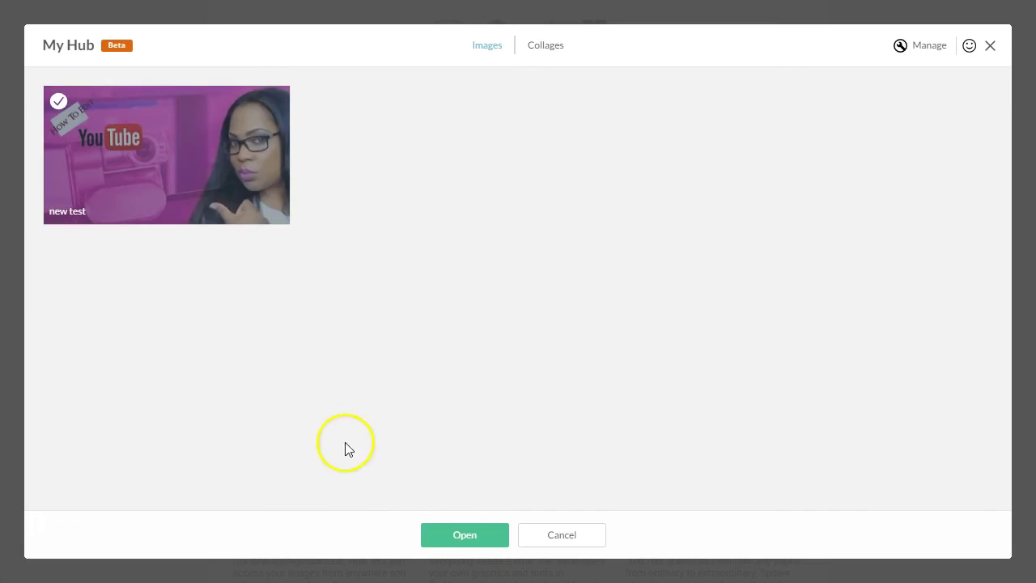
pyautogui.click(462, 534)
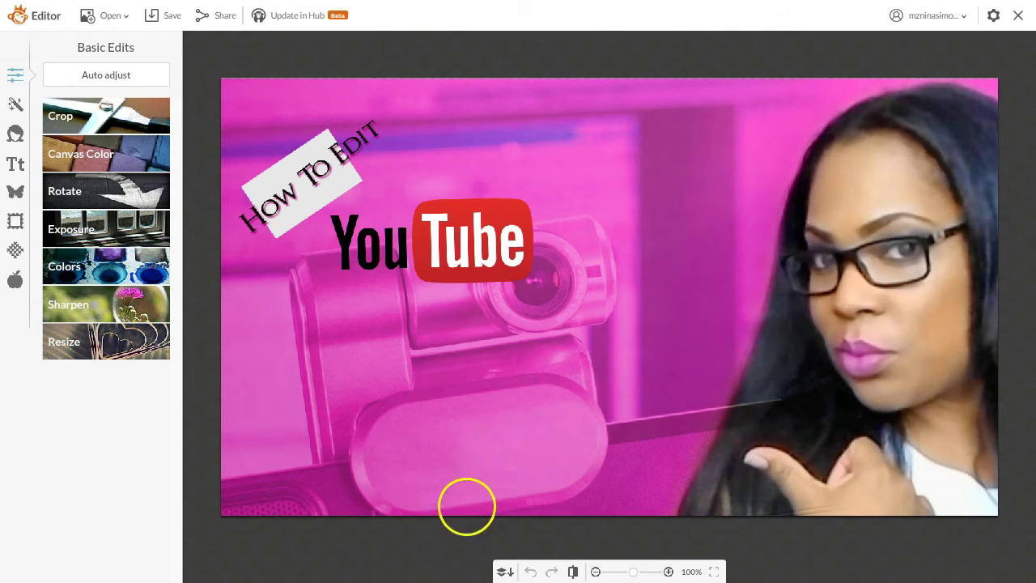
# Lower the YouTube logo and move the grey tag below the title
pyautogui.moveTo(427, 219); pyautogui.dragTo(441, 302)
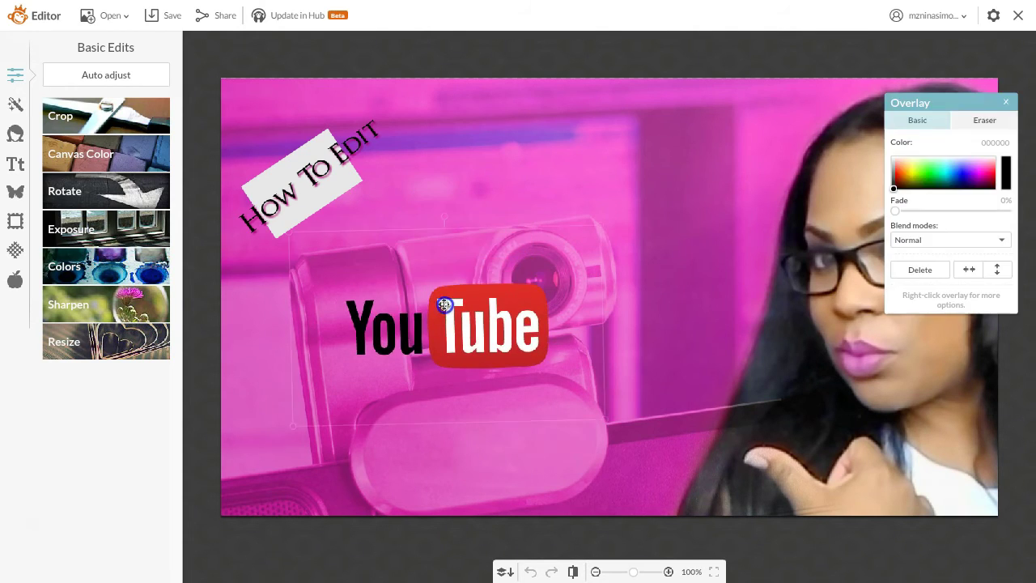
pyautogui.moveTo(520, 116); pyautogui.dragTo(537, 100)
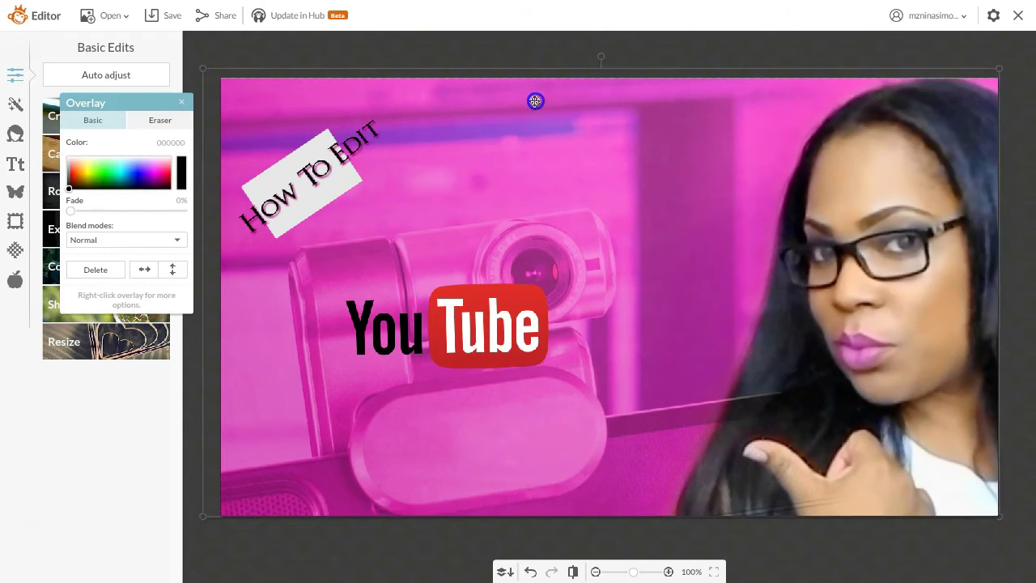
pyautogui.moveTo(432, 131); pyautogui.dragTo(623, 210)
pyautogui.moveTo(296, 175); pyautogui.dragTo(322, 255)
# Nudge the title up-left and change its capital T to lowercase 't'
pyautogui.click(301, 182)
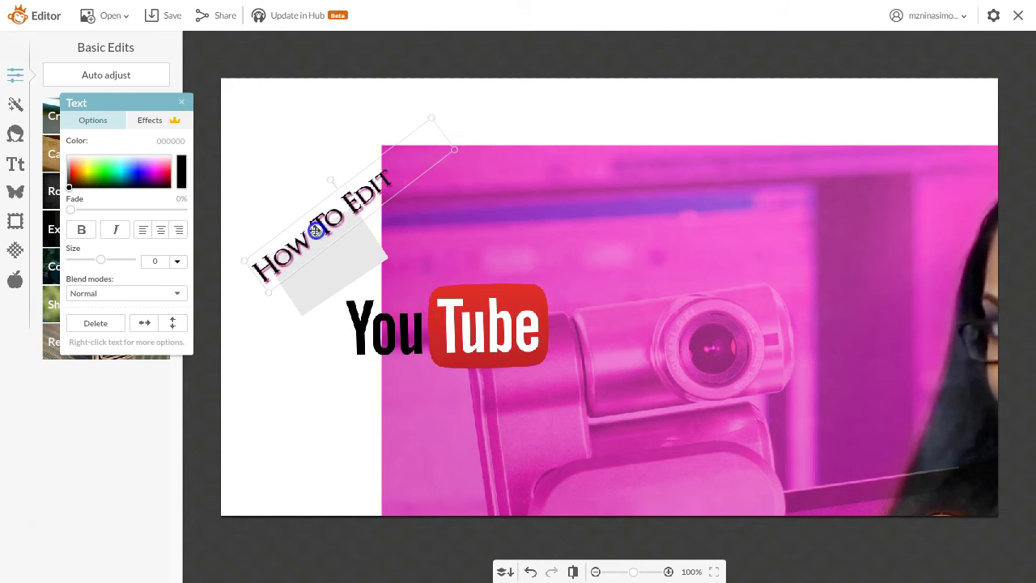
pyautogui.moveTo(301, 182); pyautogui.dragTo(292, 182)
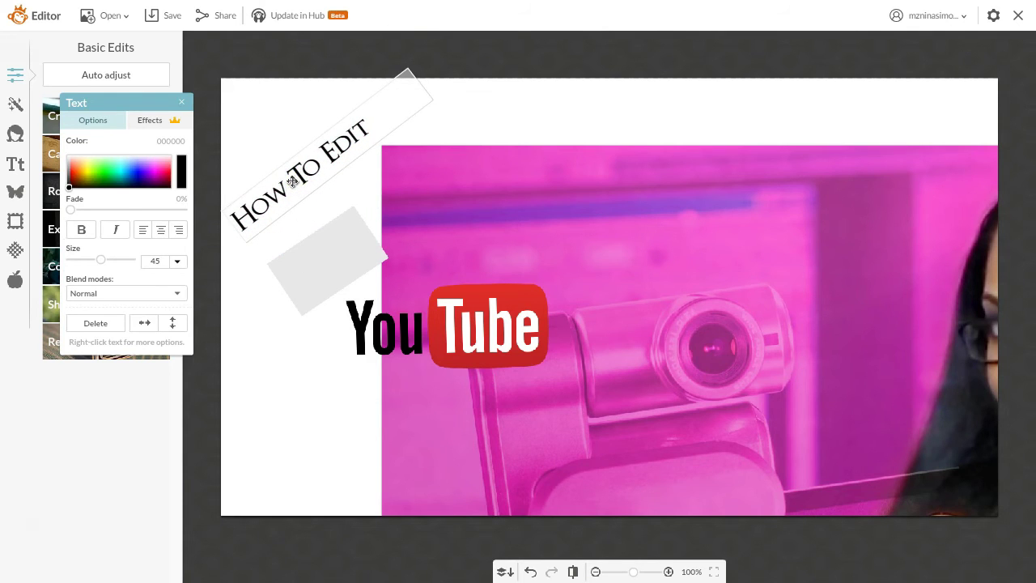
pyautogui.press('Delete')
pyautogui.write('t')
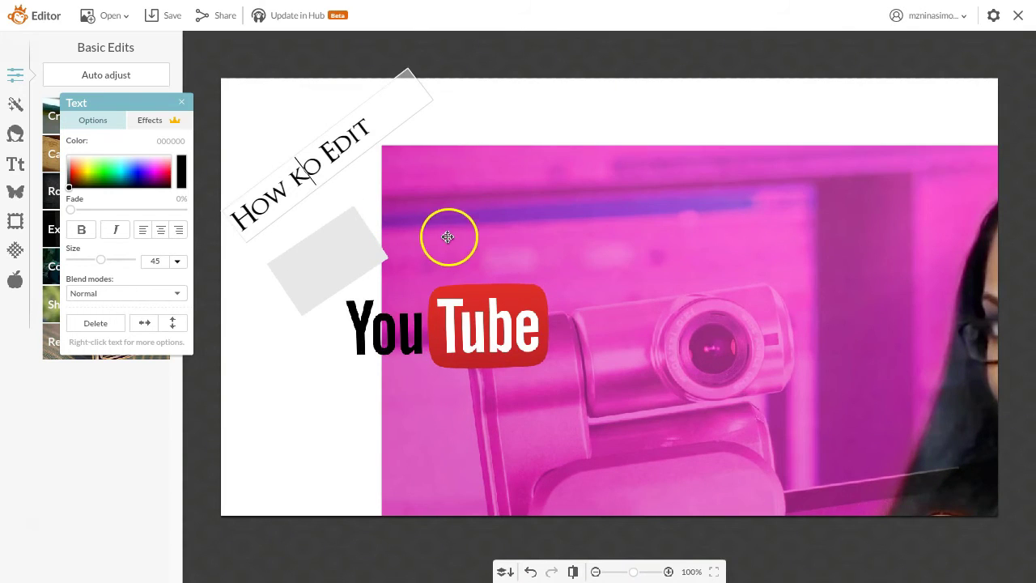
# Realign the pink photo overlay so it fills the canvas
pyautogui.click(448, 236)
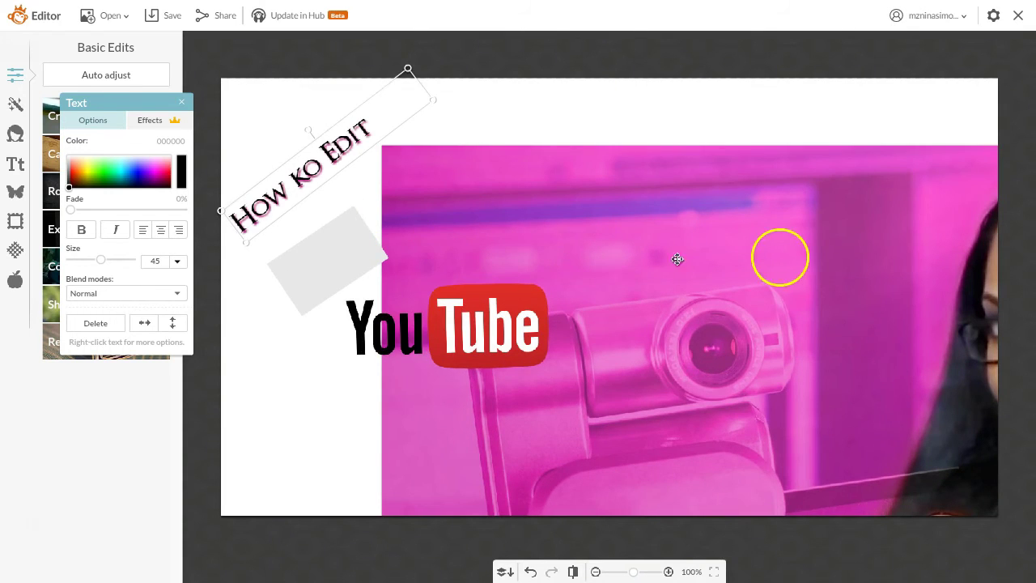
pyautogui.moveTo(779, 257); pyautogui.dragTo(585, 188)
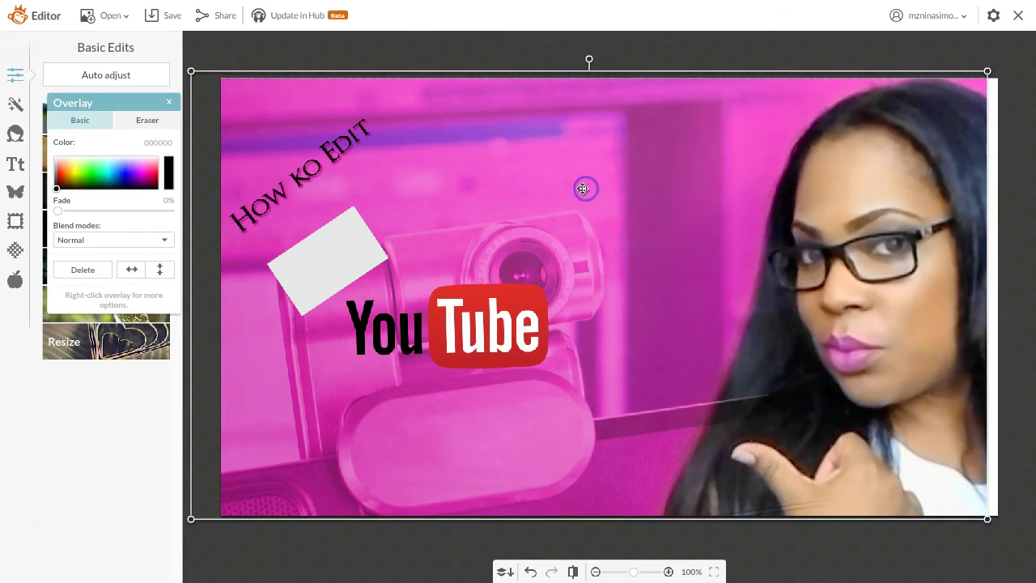
pyautogui.click(426, 199)
pyautogui.moveTo(81, 109); pyautogui.dragTo(243, 124)
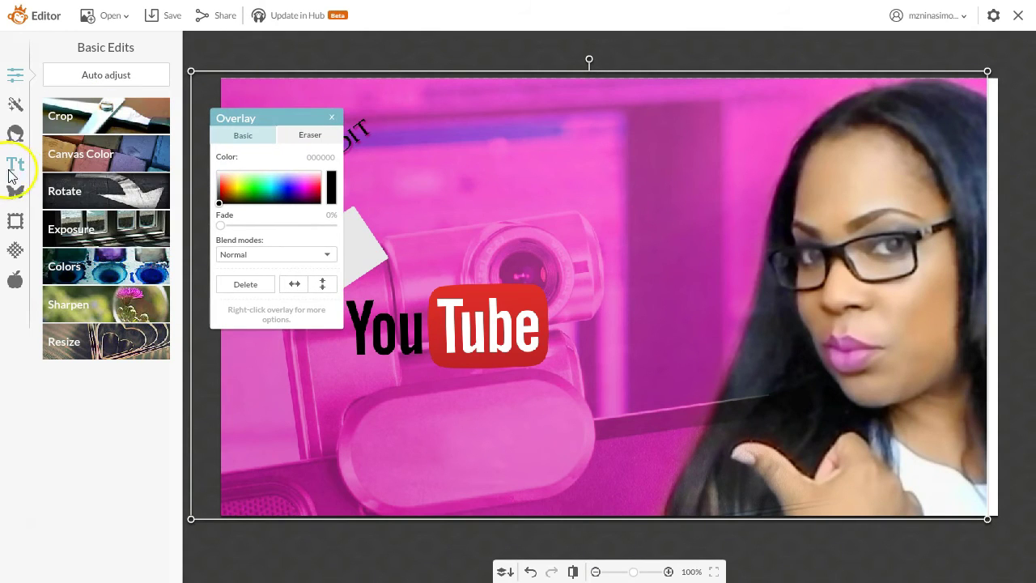
pyautogui.click(344, 259)
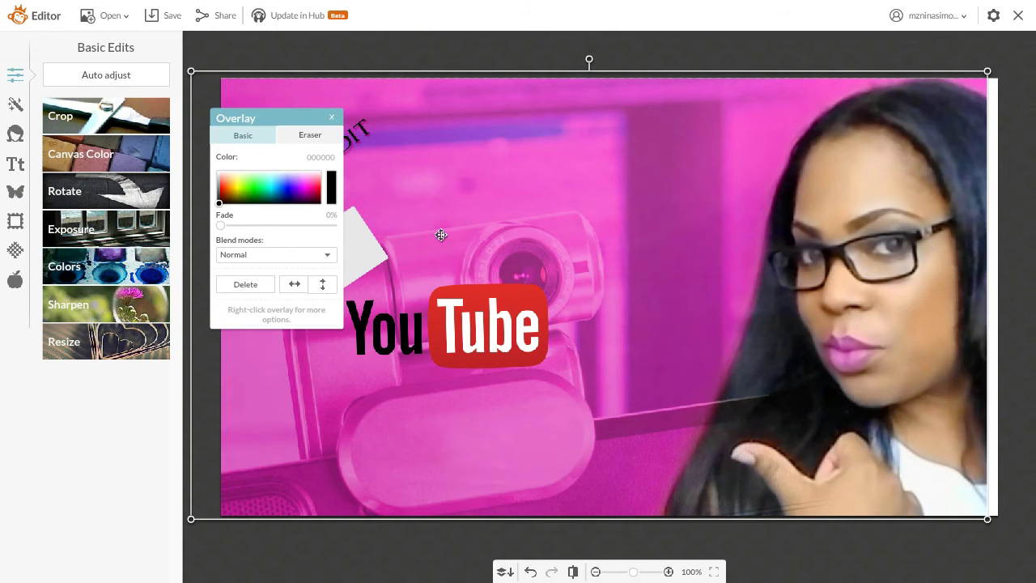
pyautogui.moveTo(539, 157); pyautogui.dragTo(575, 178)
pyautogui.click(421, 104)
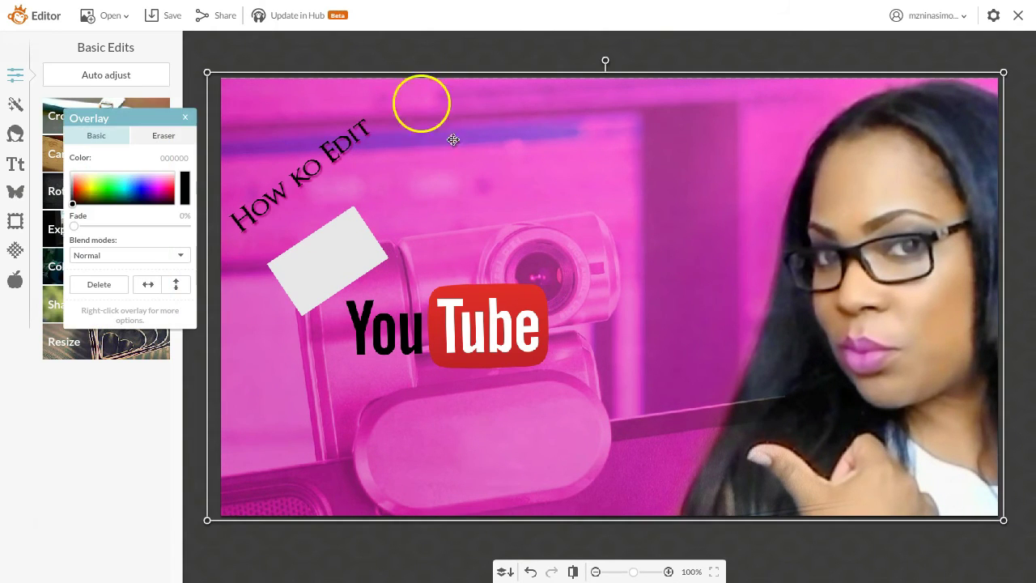
# Save the edited thumbnail as a separate Hub copy titled 'new test 2'
pyautogui.click(322, 13)
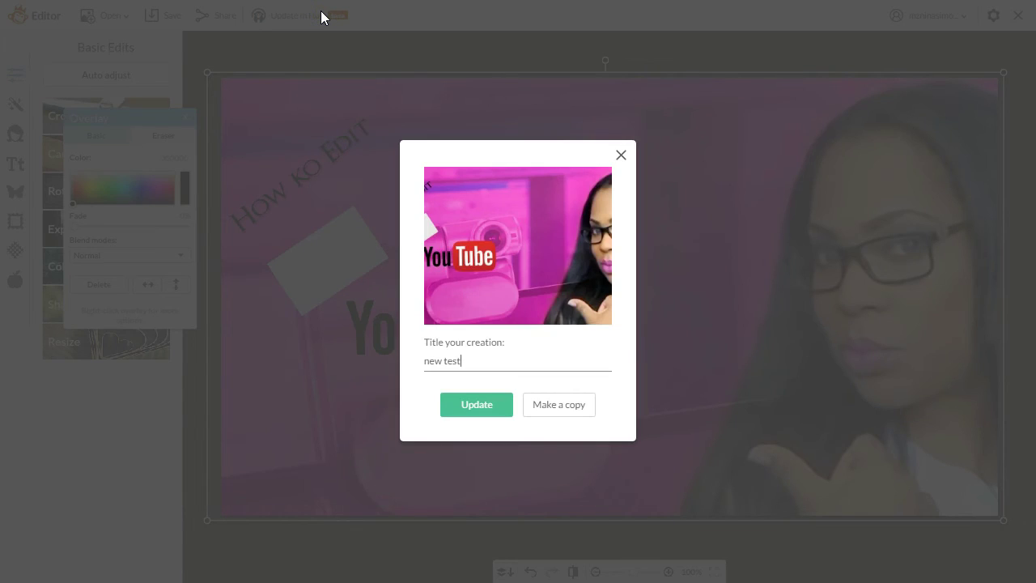
pyautogui.write('2')
pyautogui.click(481, 277)
pyautogui.click(509, 363)
pyautogui.click(558, 419)
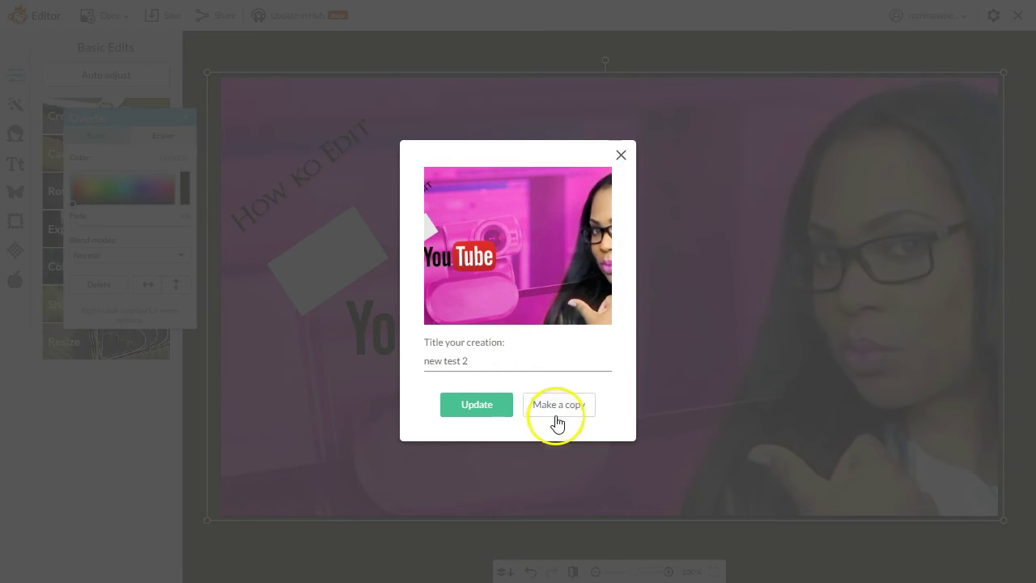